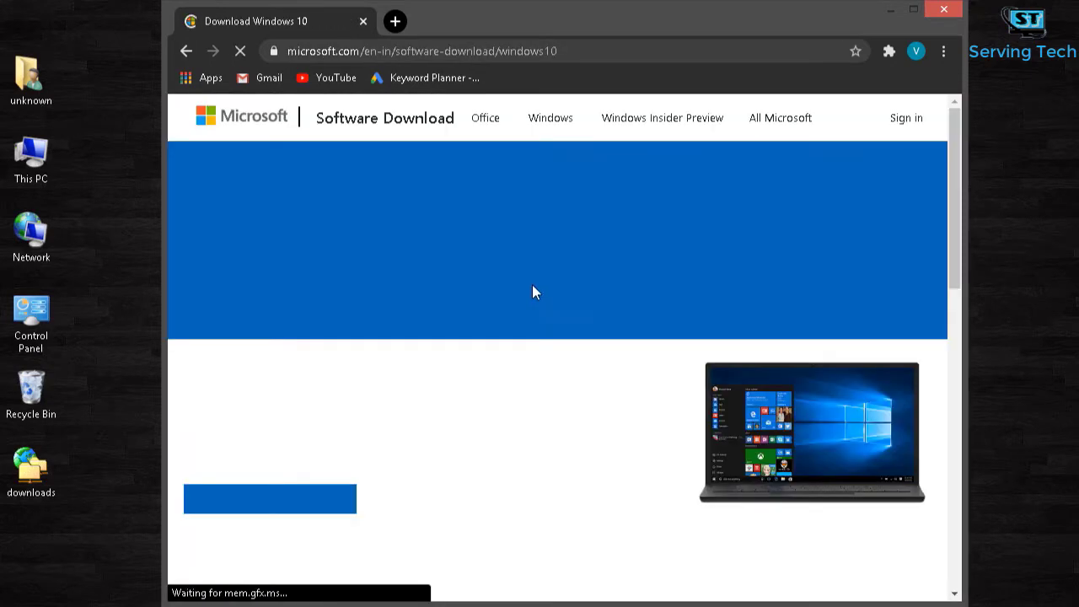
# Step: Download MediaCreationTool2004.exe from Microsoft's page into Downloads\Programs
pyautogui.scroll(-1, 436, 403)
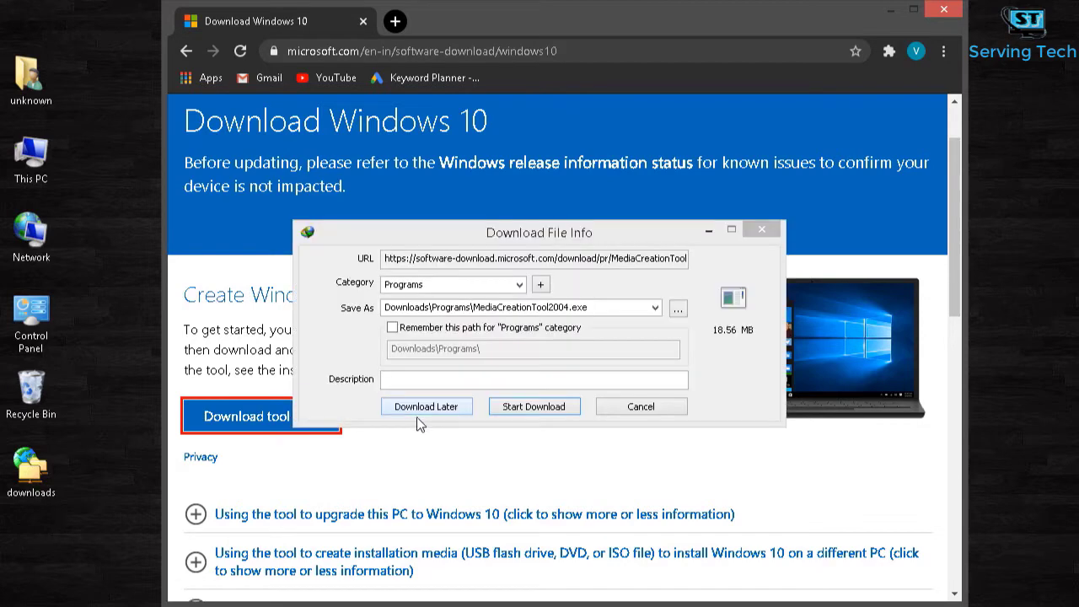
pyautogui.click(568, 409)
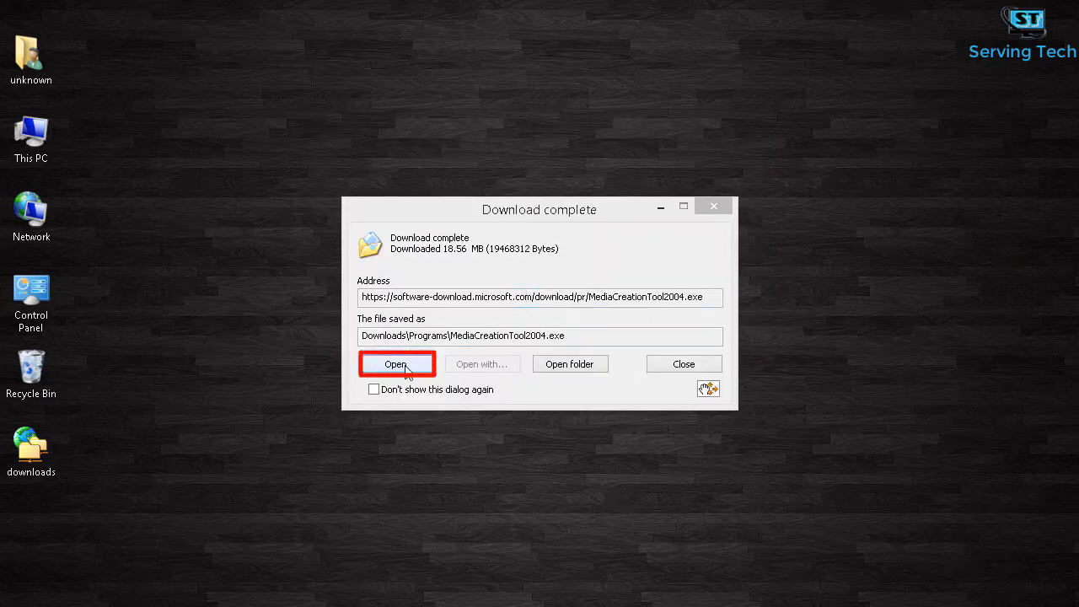
# Step: Run the Media Creation Tool, accept its license, and build USB media with recommended English (US) 64-bit options
pyautogui.click(396, 364)
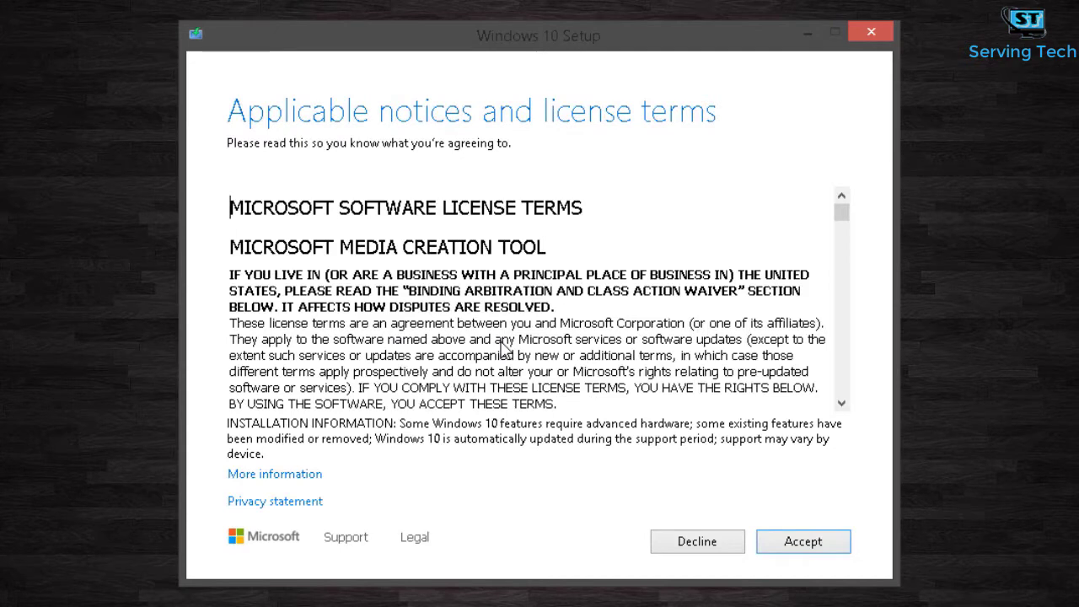
pyautogui.click(805, 543)
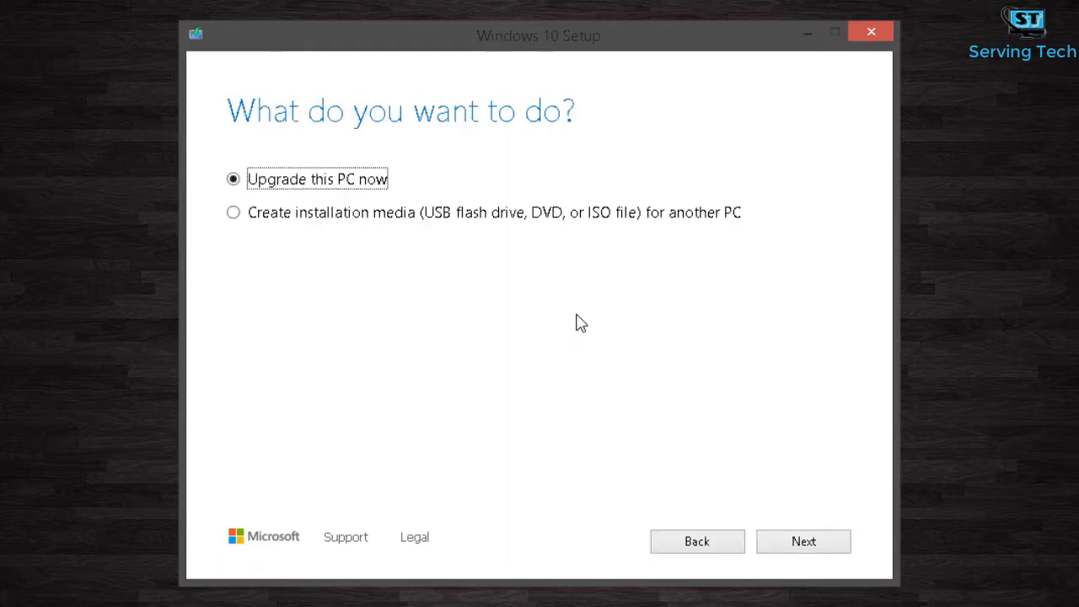
pyautogui.click(362, 217)
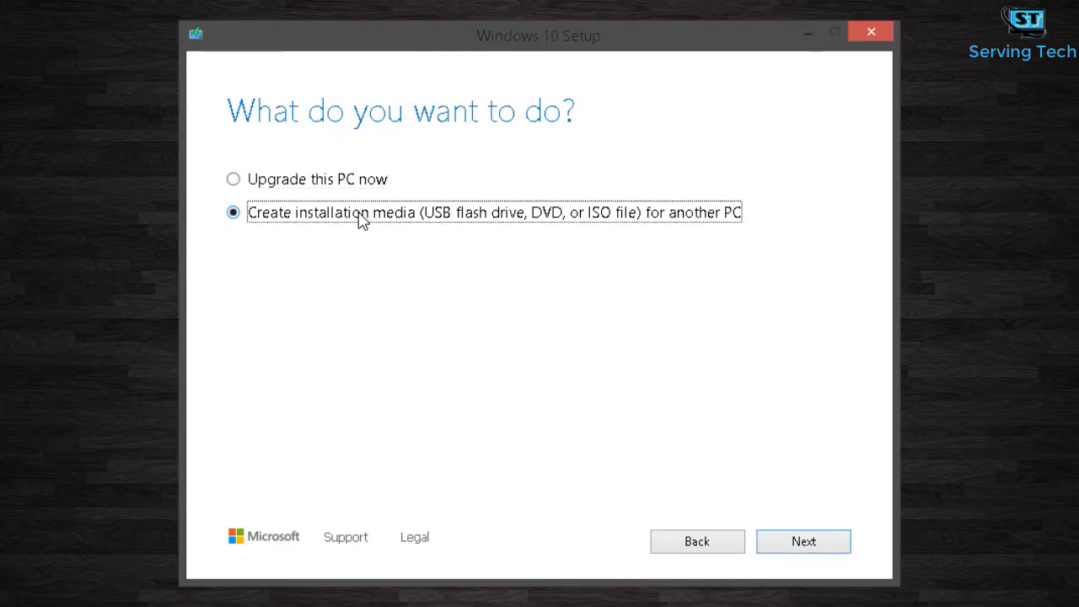
pyautogui.click(797, 544)
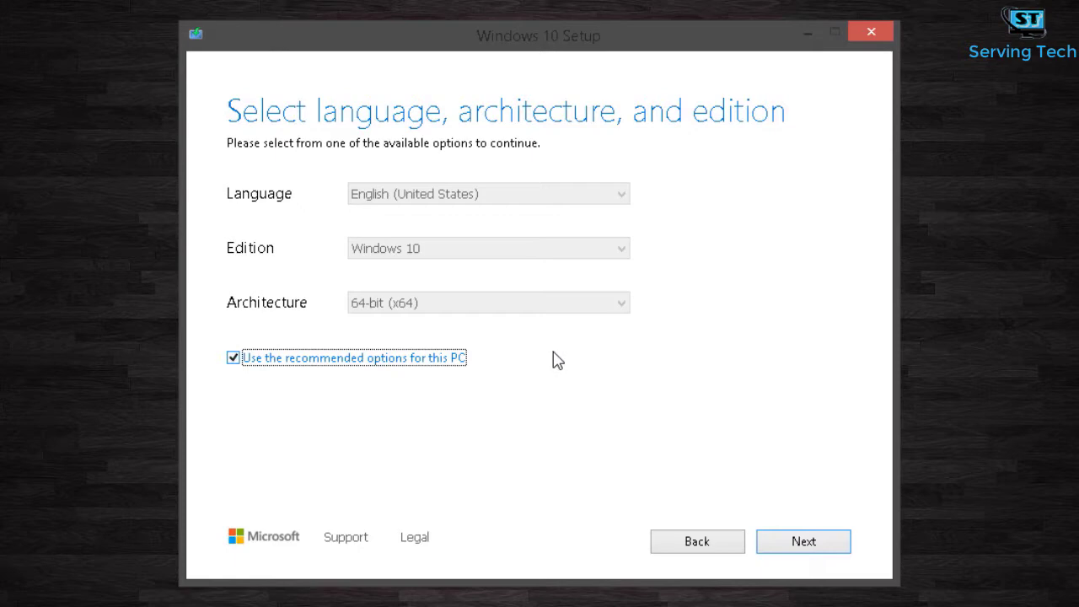
pyautogui.click(807, 543)
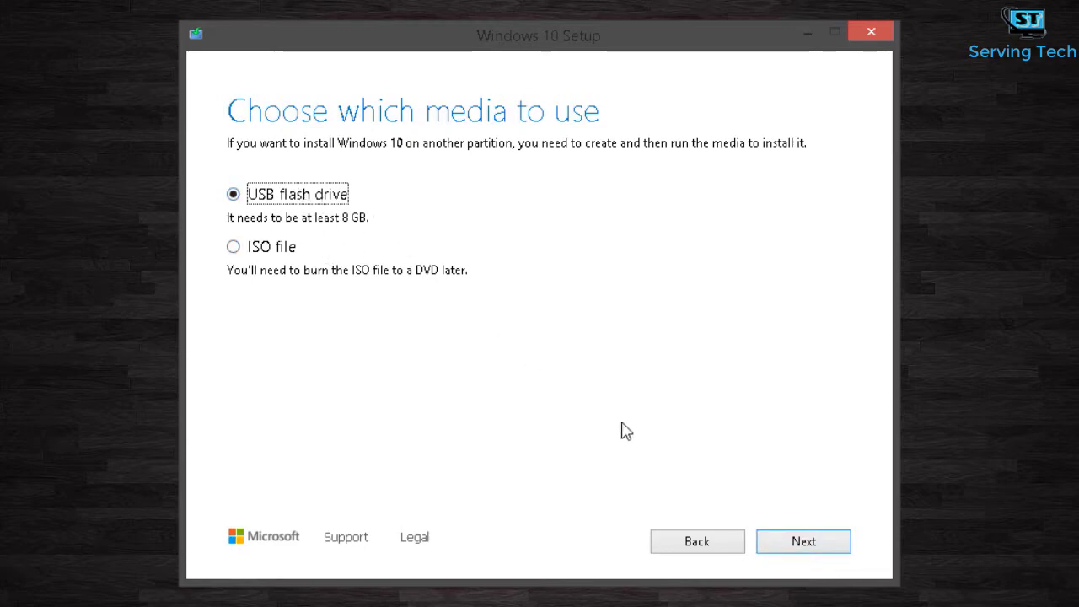
pyautogui.click(801, 542)
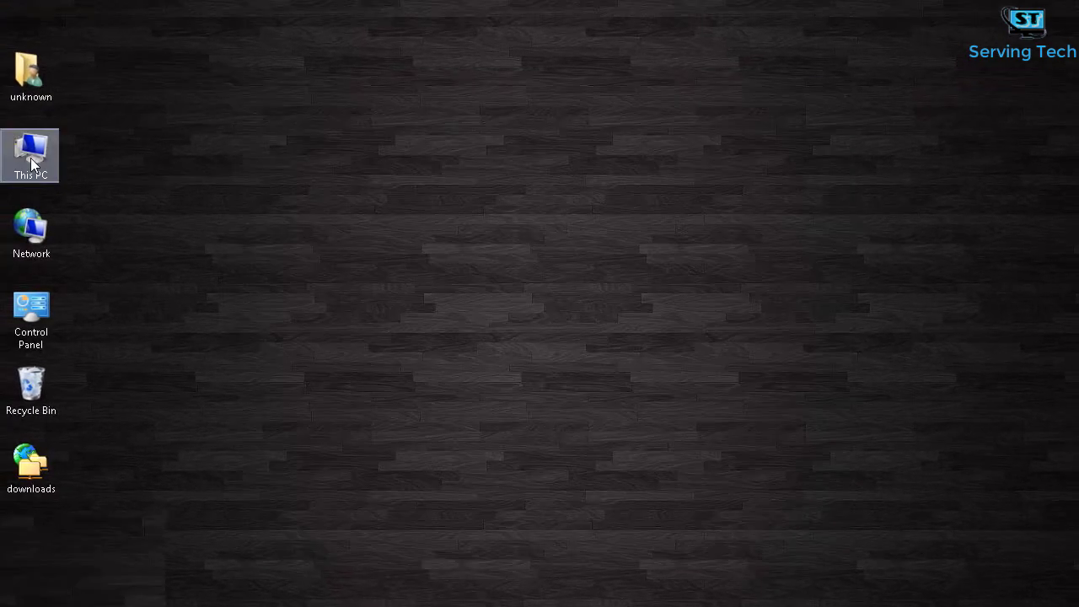
pyautogui.doubleClick(19, 135)
pyautogui.rightClick(703, 469)
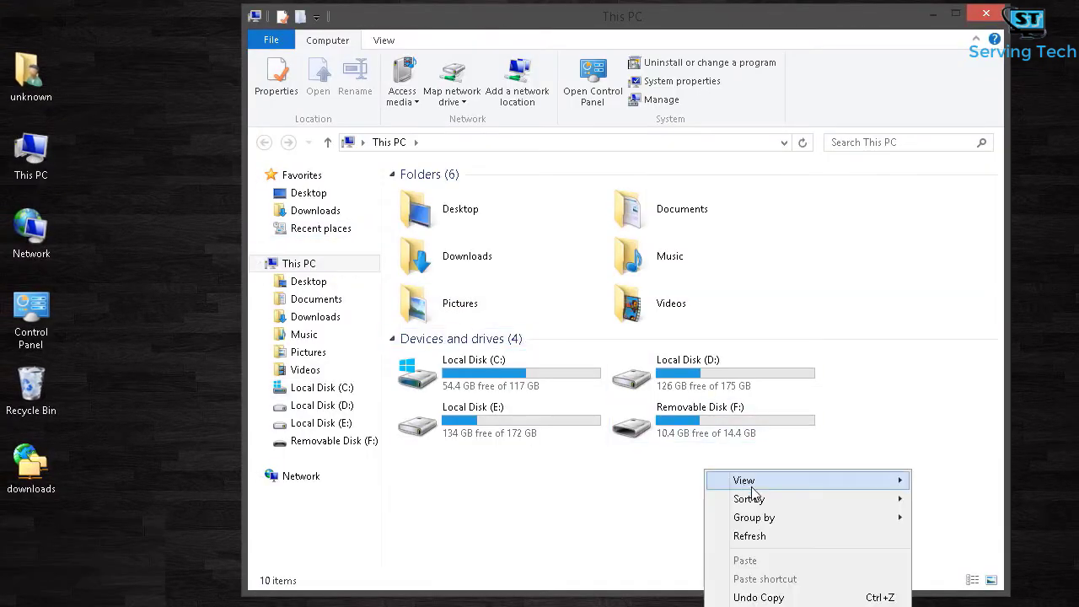
pyautogui.click(754, 535)
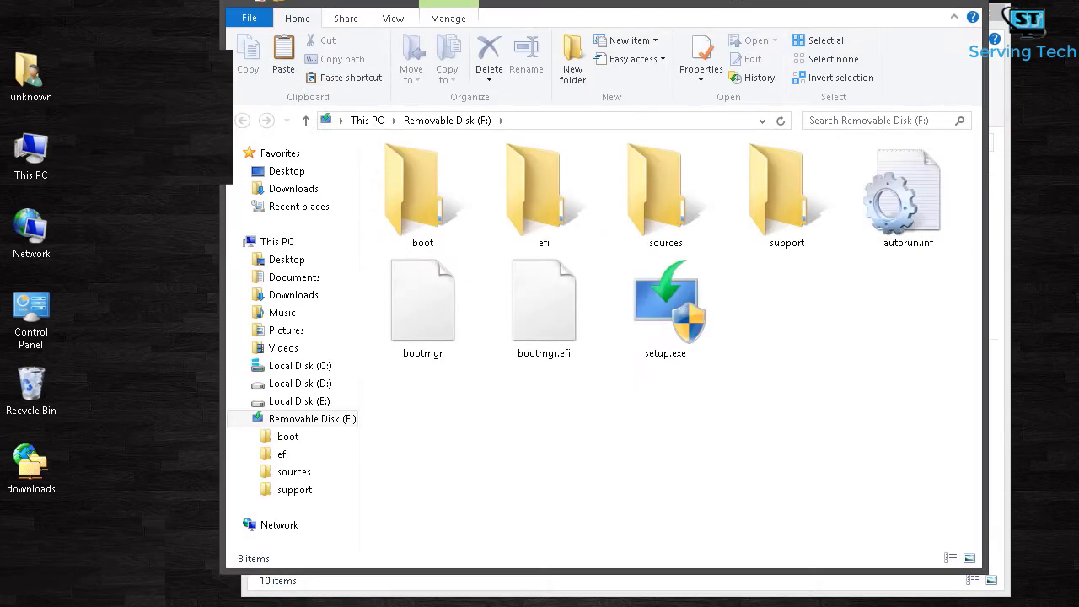
pyautogui.click(966, 1)
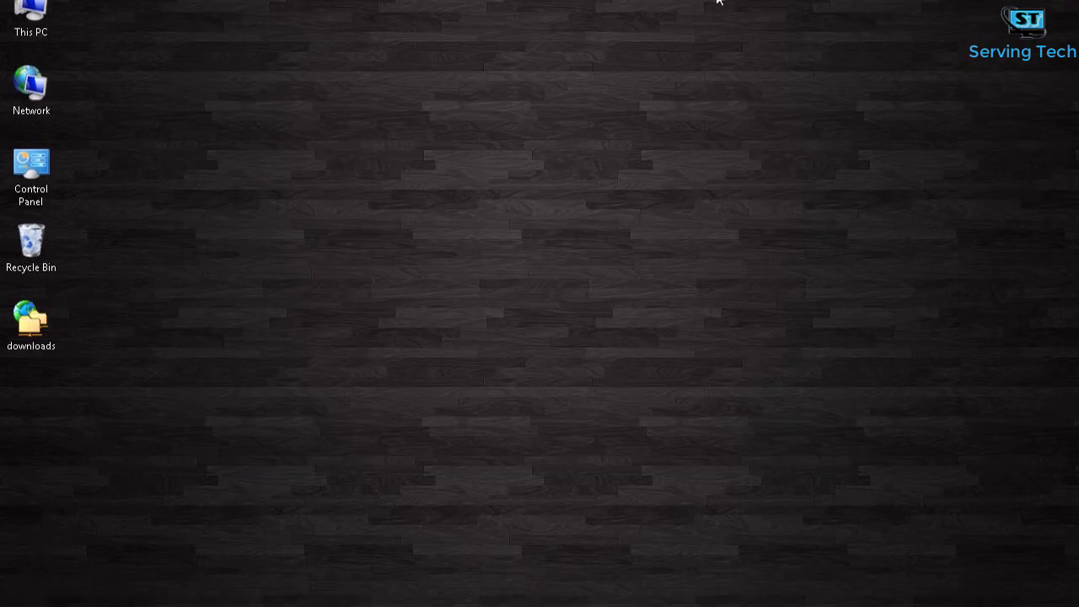
# Step: Restart the computer through the Start button's Shut down or sign out menu
pyautogui.rightClick(21, 590)
pyautogui.moveTo(125, 575)
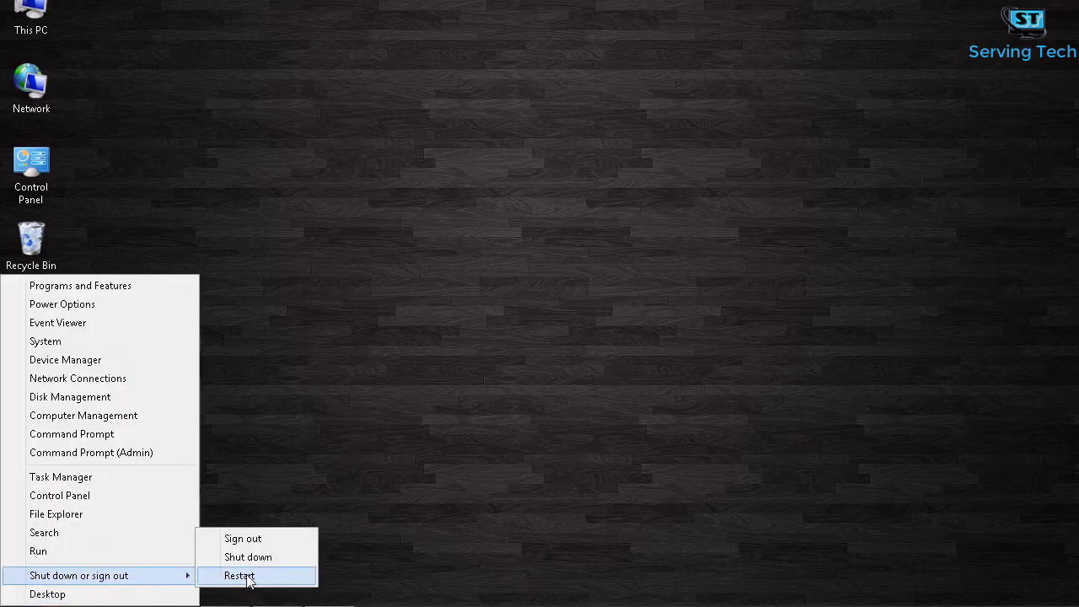
pyautogui.click(240, 576)
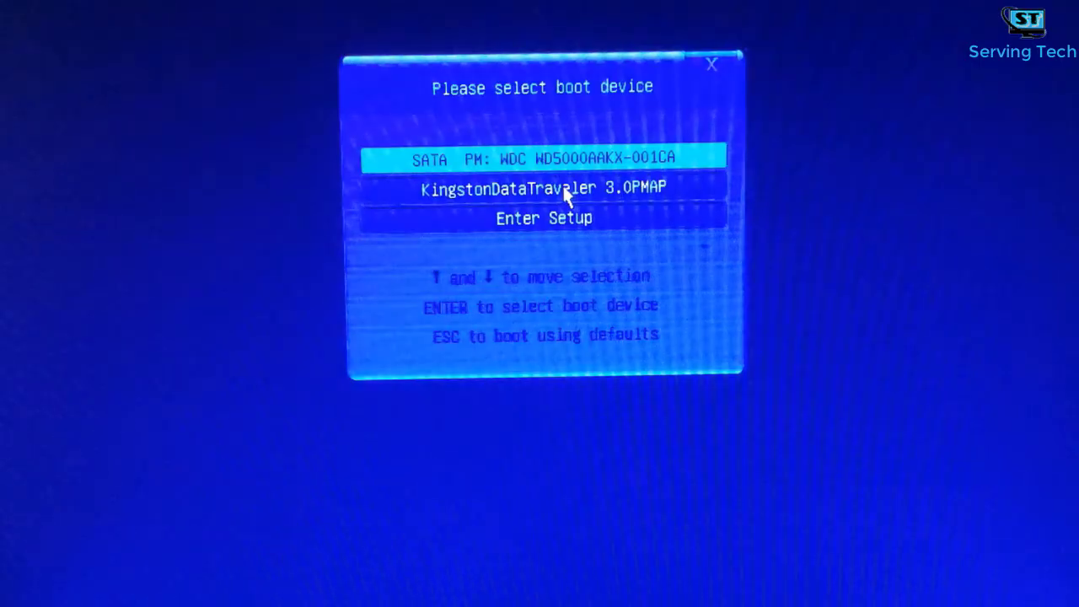
# Step: Select the KingstonDataTraveler 3.0 USB drive in the boot menu and boot from it
pyautogui.press('Down')
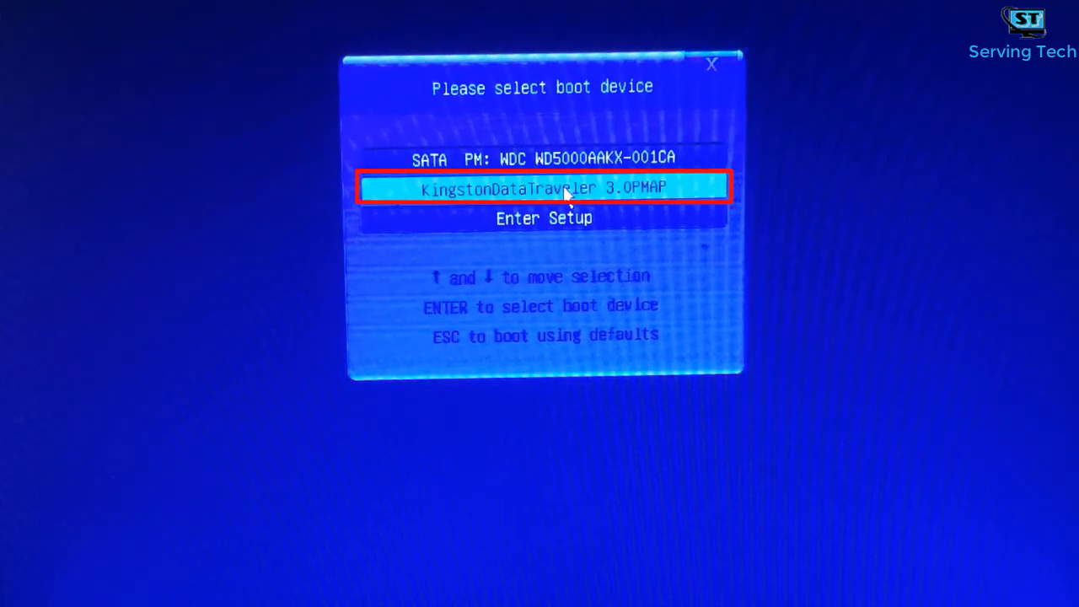
pyautogui.press('Return')
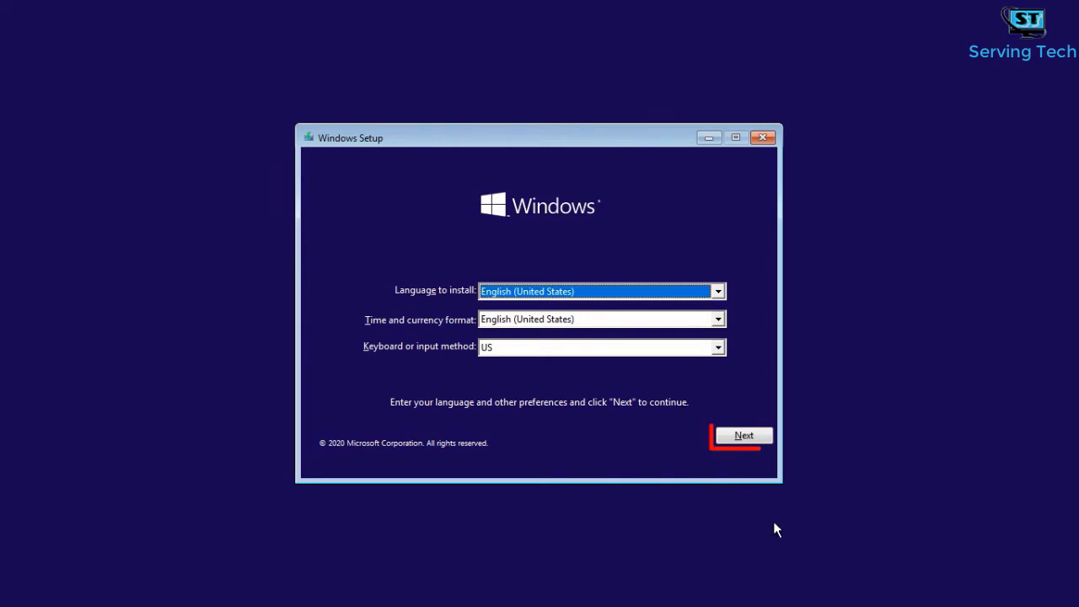
# Step: Start installing without a product key, choose Windows 10 Pro, and accept the license terms
pyautogui.click(752, 434)
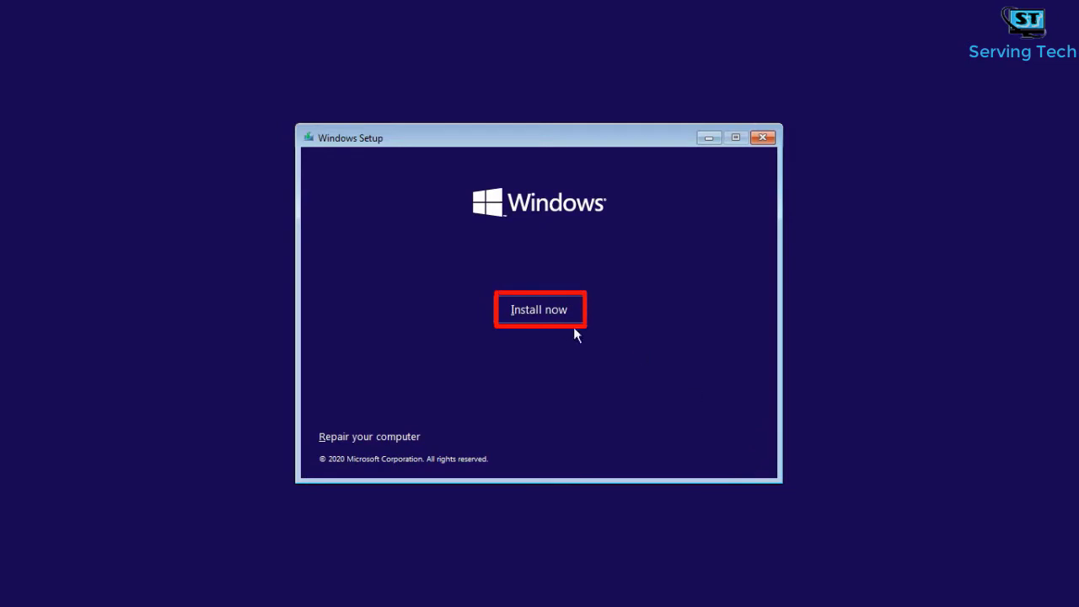
pyautogui.click(548, 315)
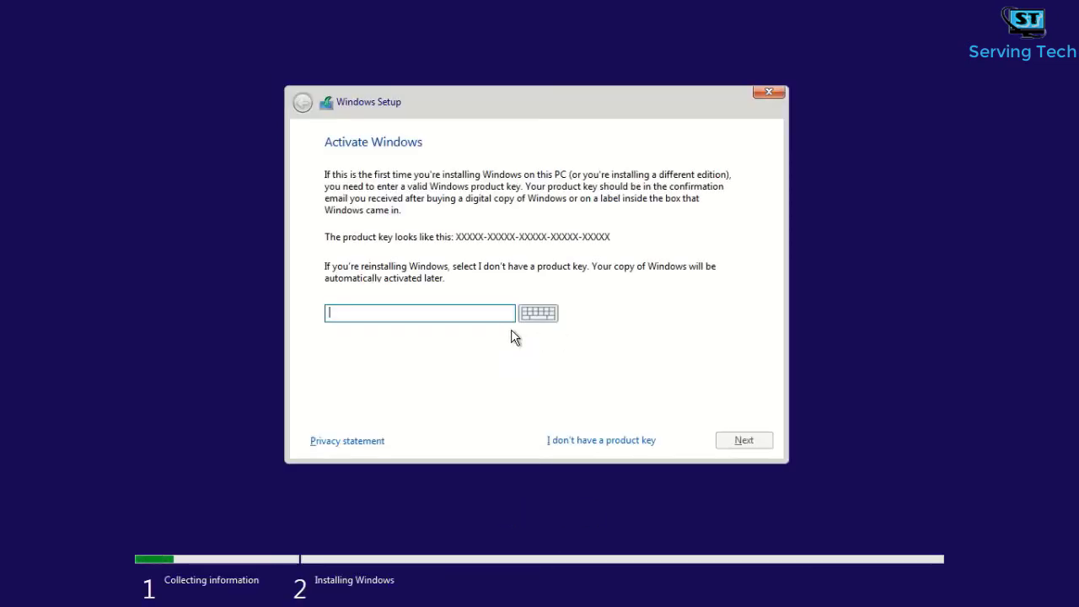
pyautogui.click(570, 439)
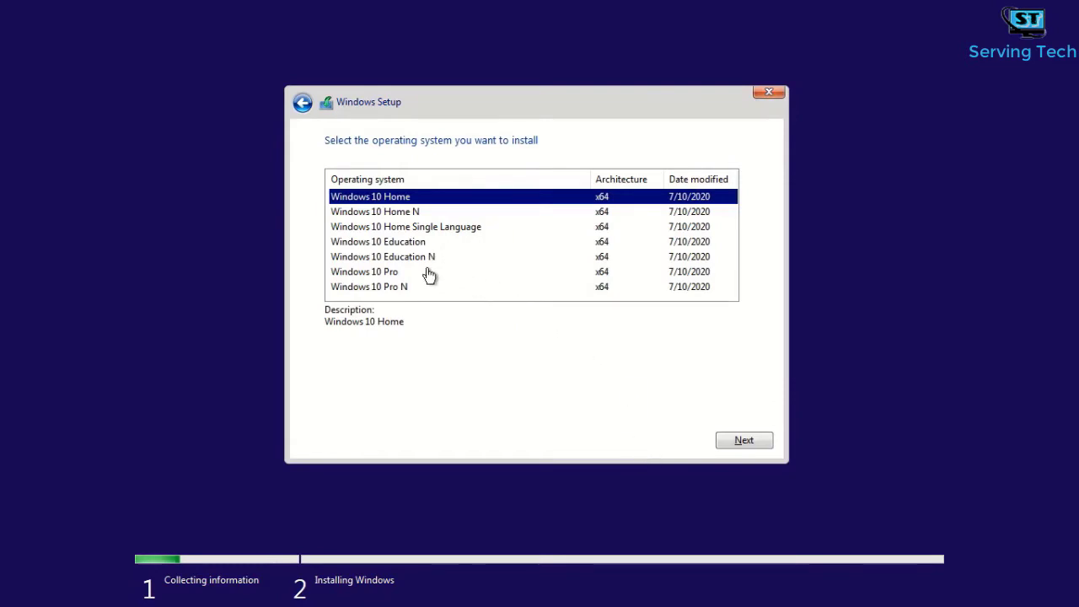
pyautogui.click(375, 274)
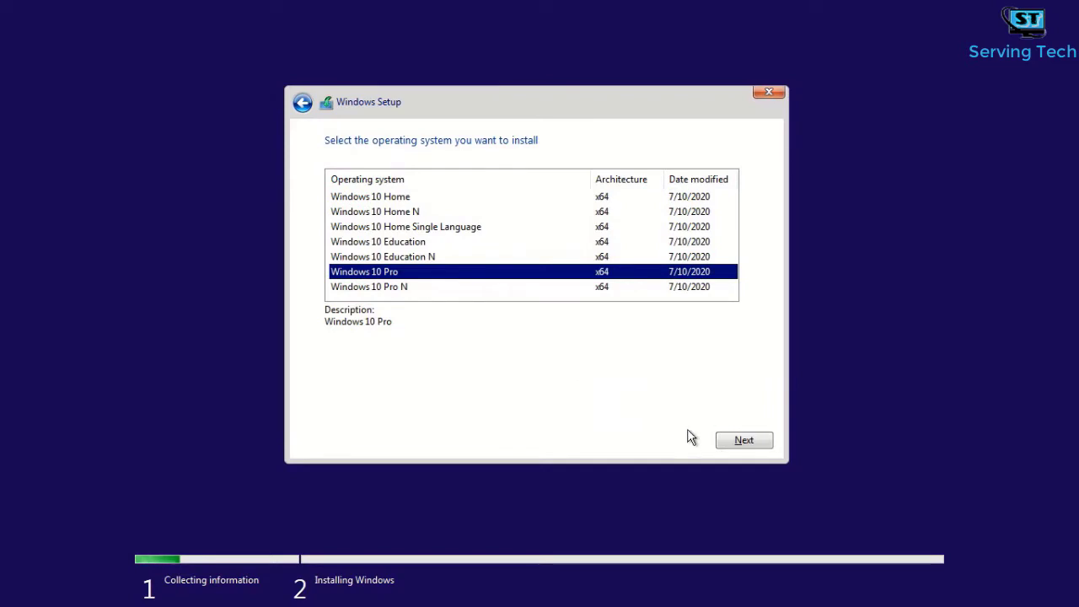
pyautogui.click(742, 439)
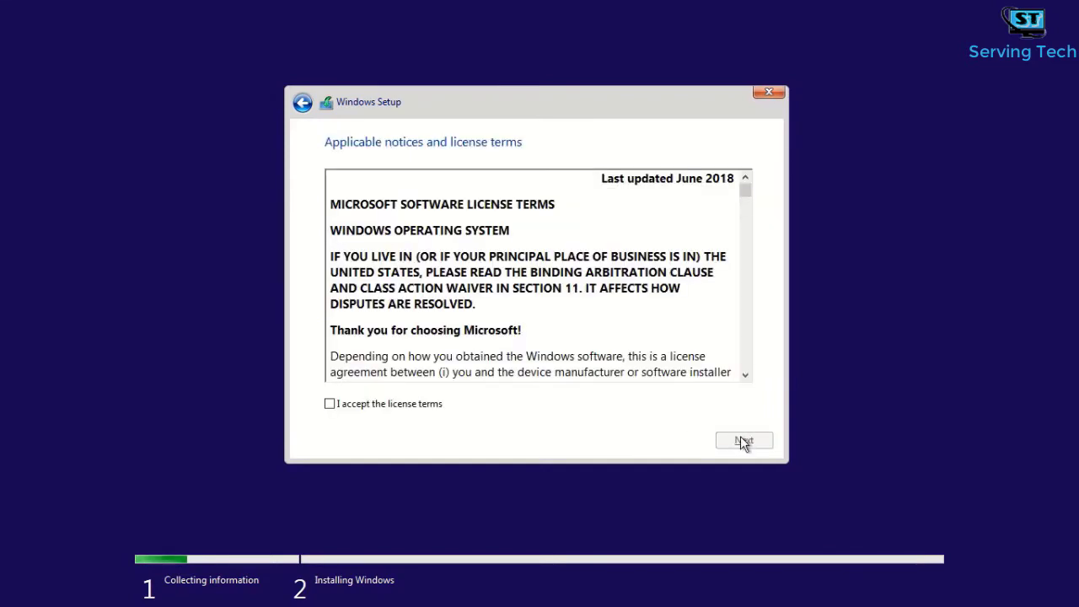
pyautogui.click(356, 405)
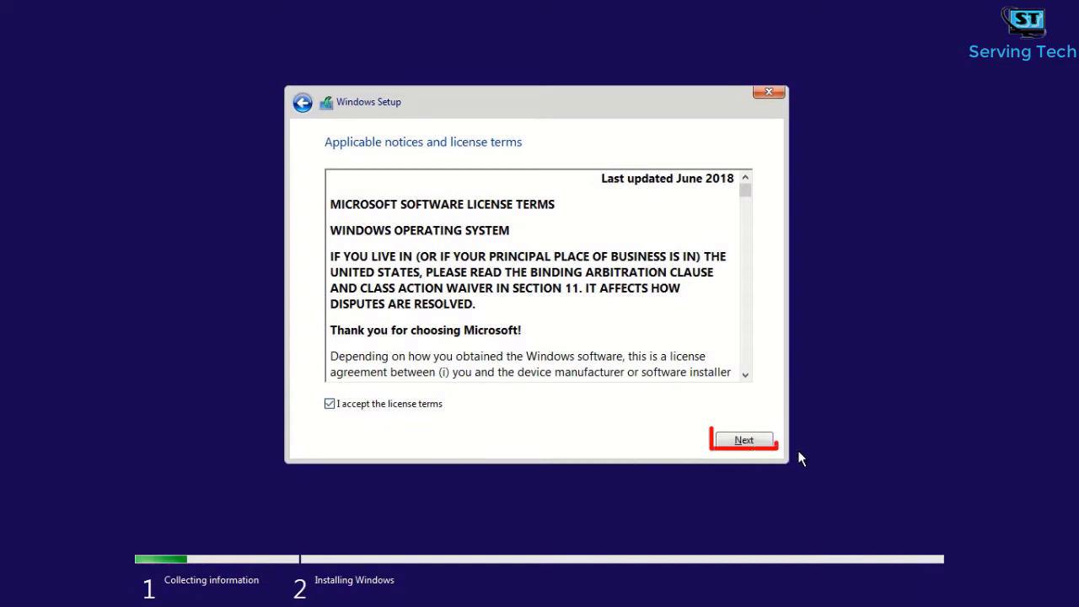
pyautogui.click(769, 442)
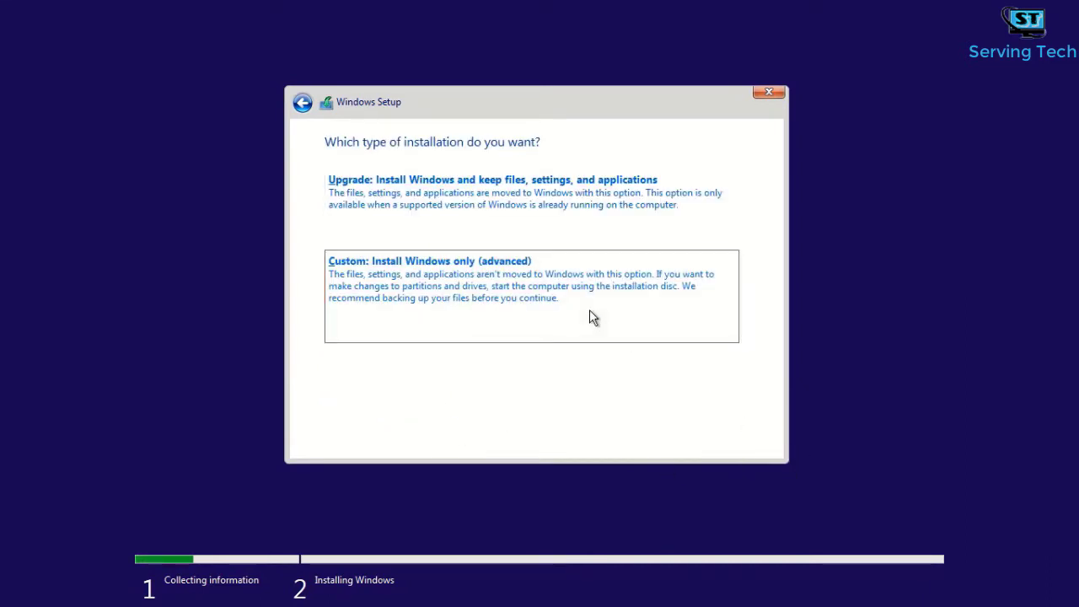
# Step: Choose the Custom: Install Windows only (advanced) installation type
pyautogui.click(589, 310)
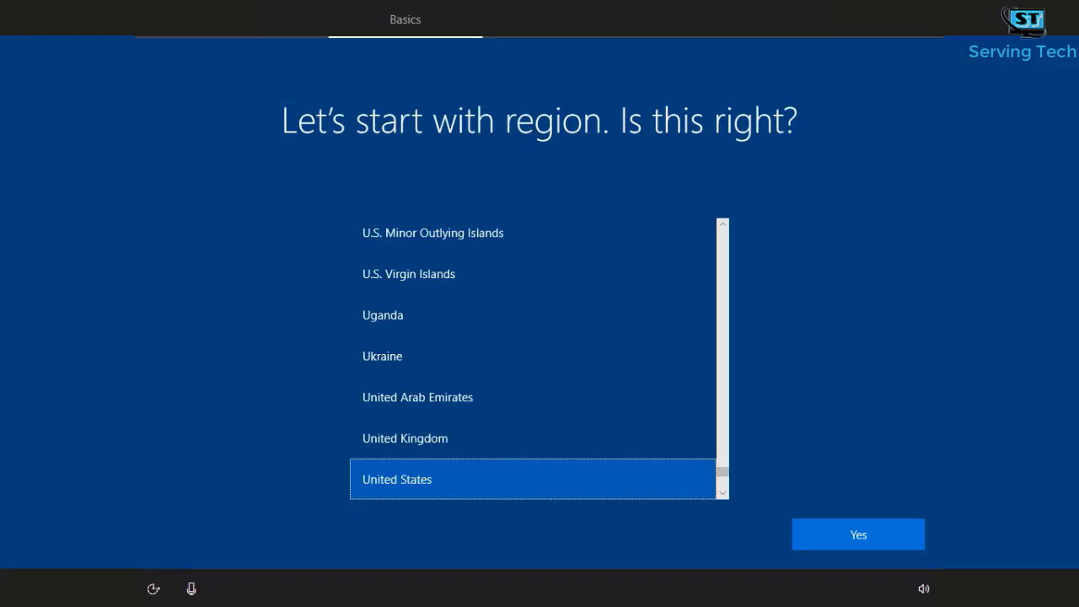
# Step: Select India as the region and confirm it
pyautogui.scroll(20, 616, 386)
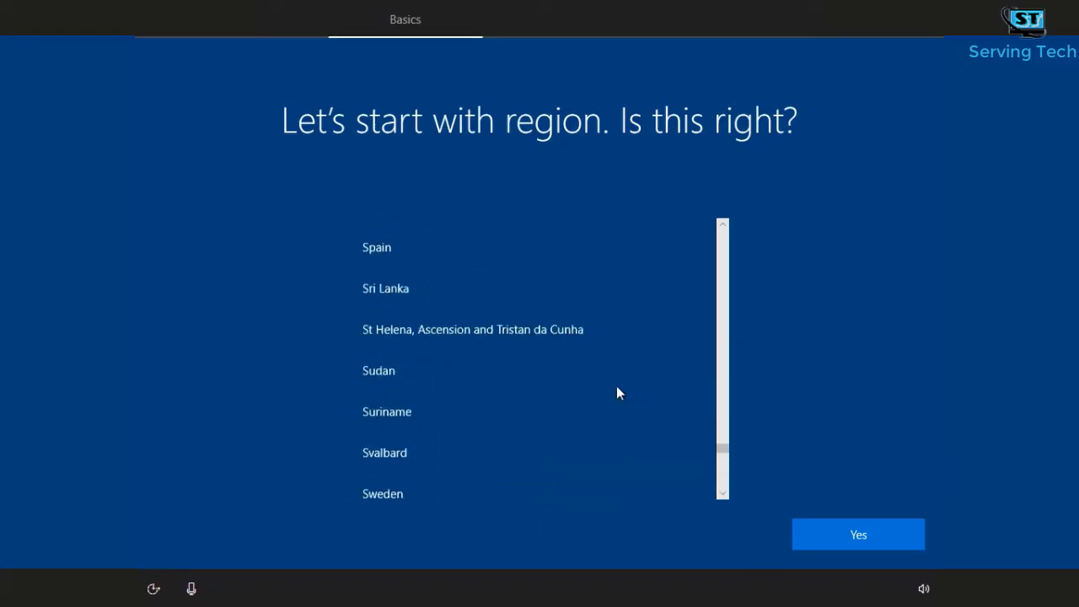
pyautogui.scroll(15, 615, 386)
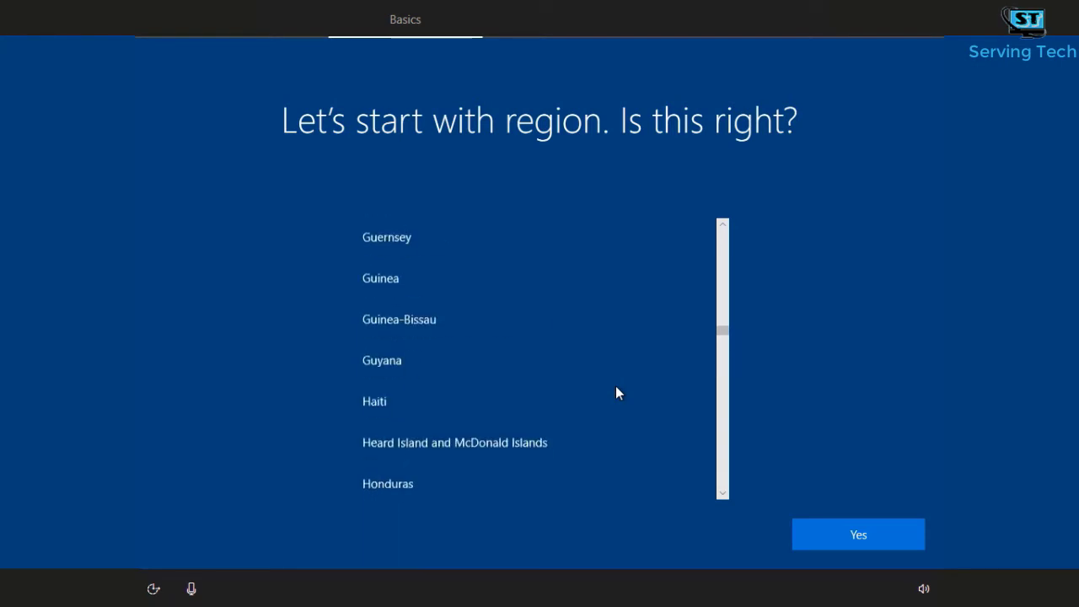
pyautogui.scroll(-2, 439, 417)
pyautogui.click(424, 449)
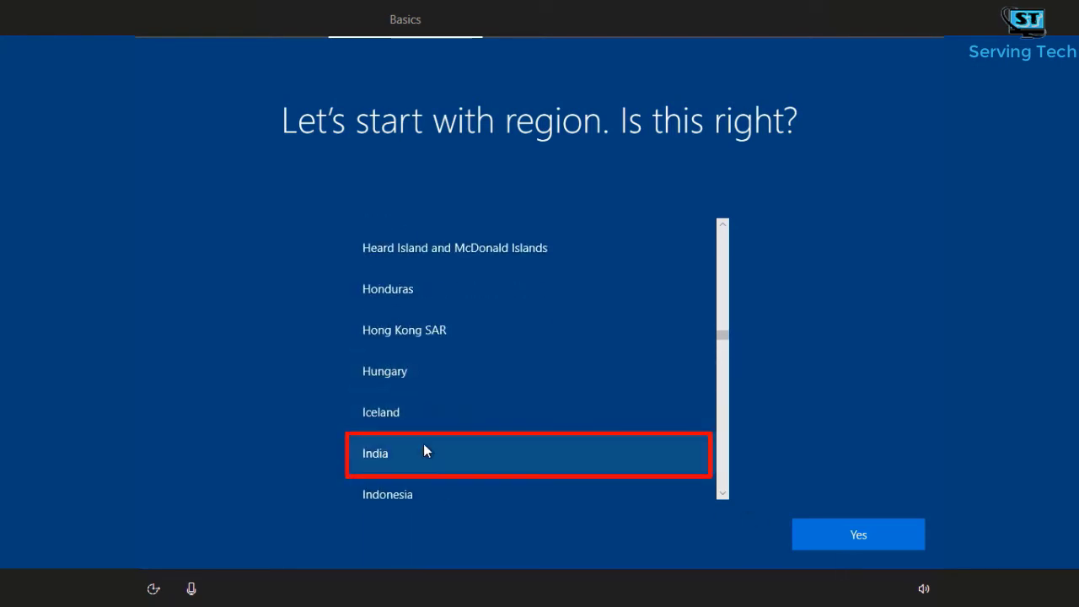
pyautogui.click(857, 543)
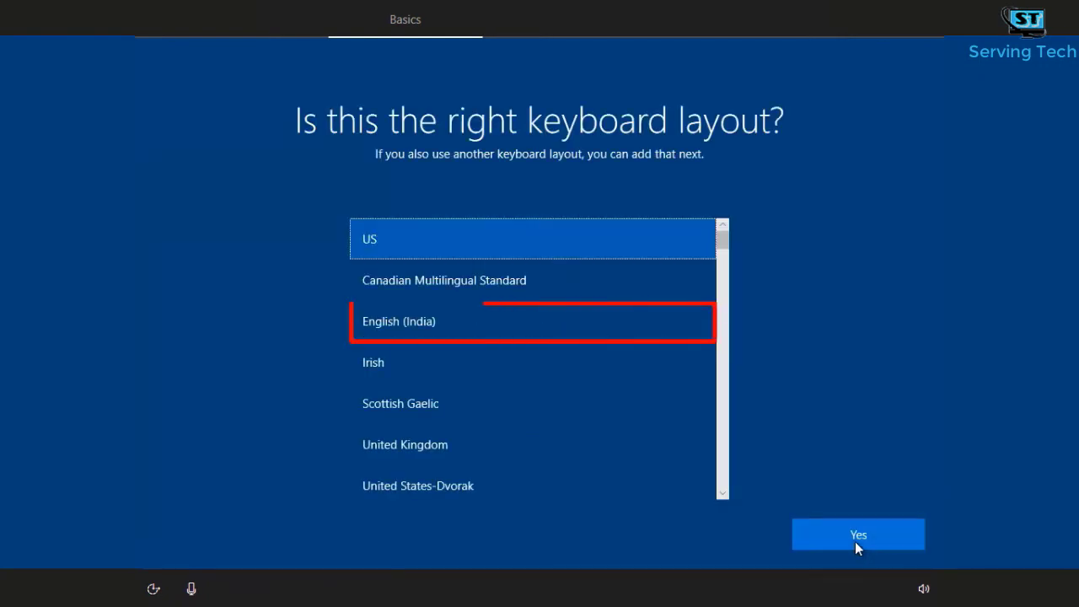
# Step: Confirm English (India) as the keyboard layout and skip adding a second layout
pyautogui.click(445, 320)
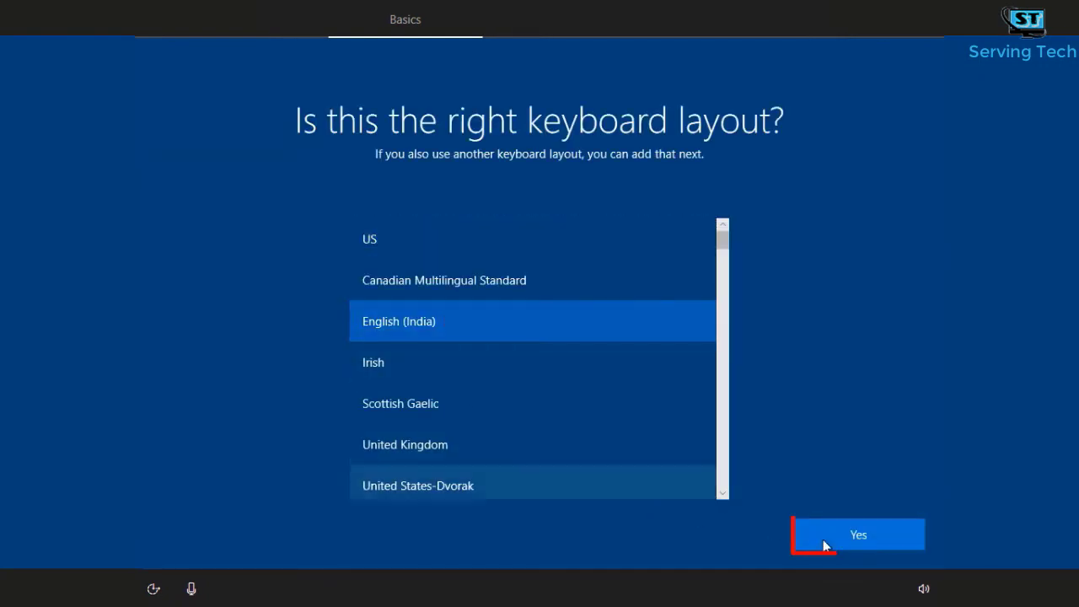
pyautogui.click(875, 531)
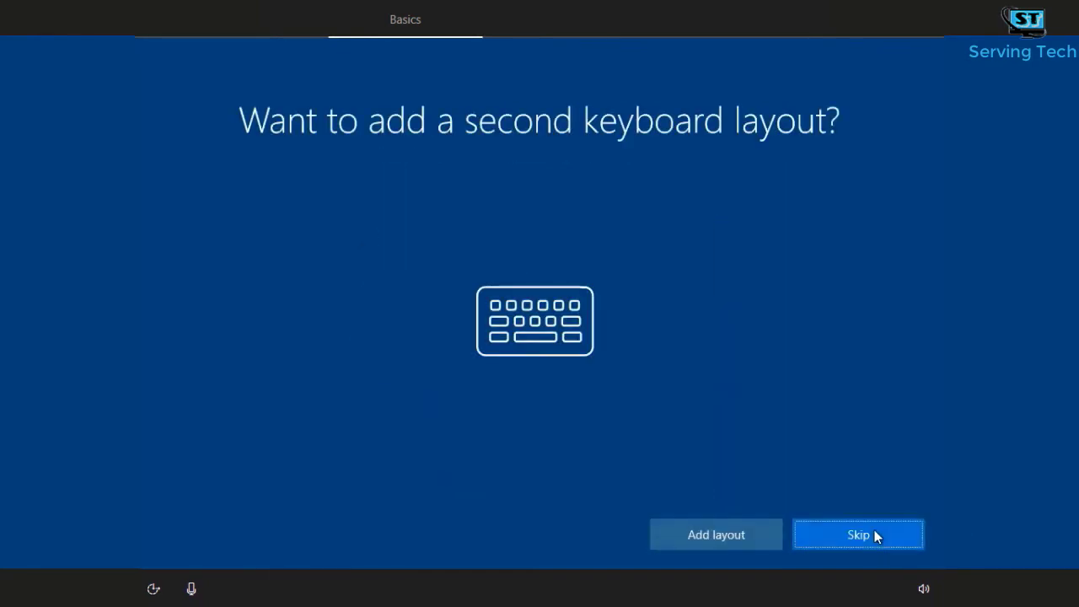
pyautogui.click(877, 536)
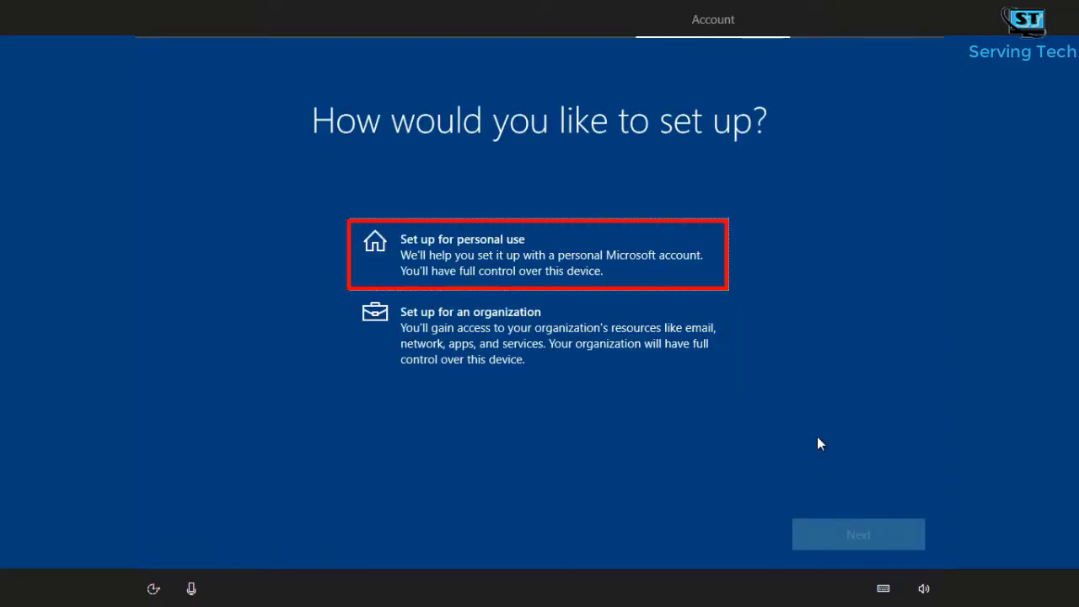
# Step: Choose personal use, then Offline account and Limited experience to skip Microsoft sign-in
pyautogui.click(675, 277)
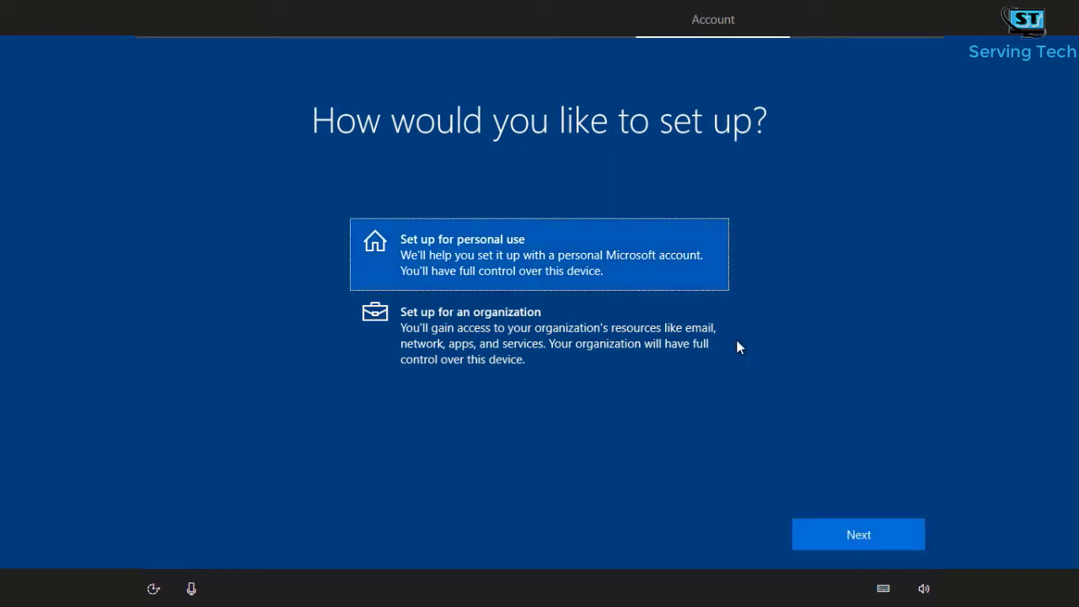
pyautogui.click(846, 546)
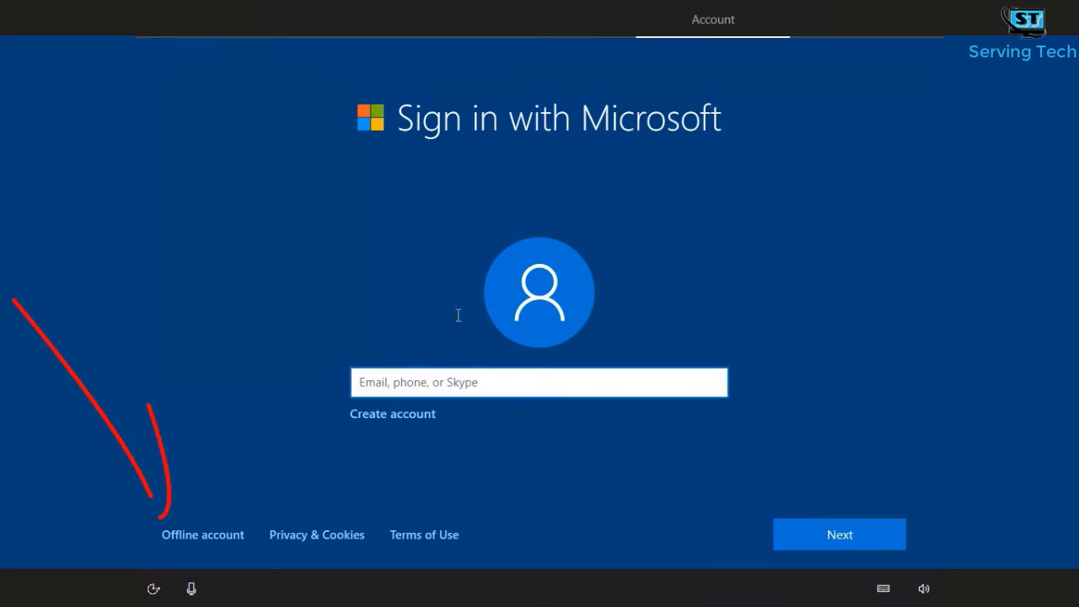
pyautogui.click(214, 537)
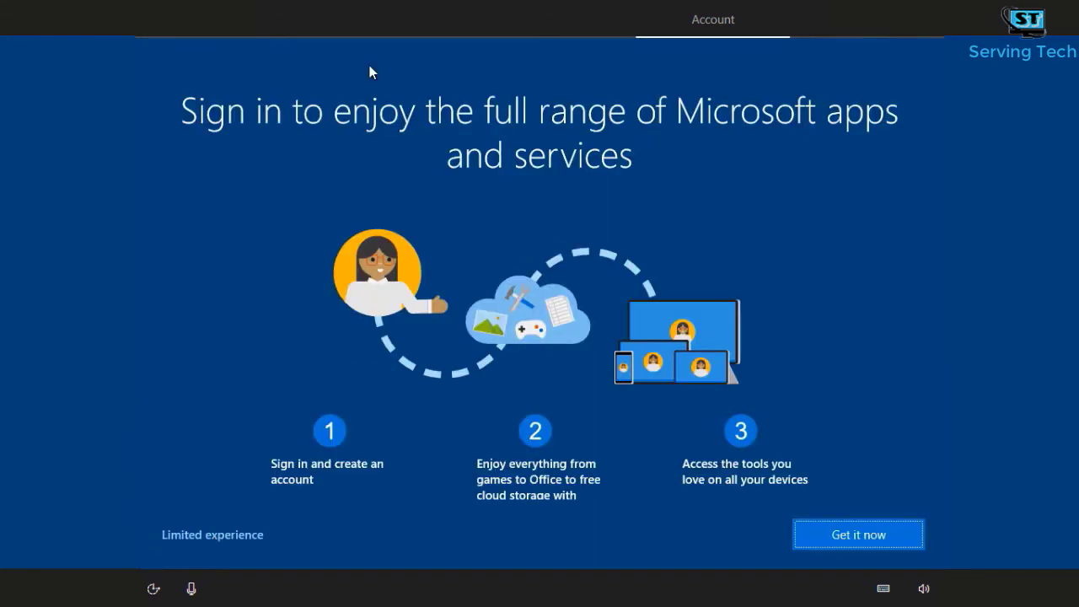
pyautogui.click(205, 532)
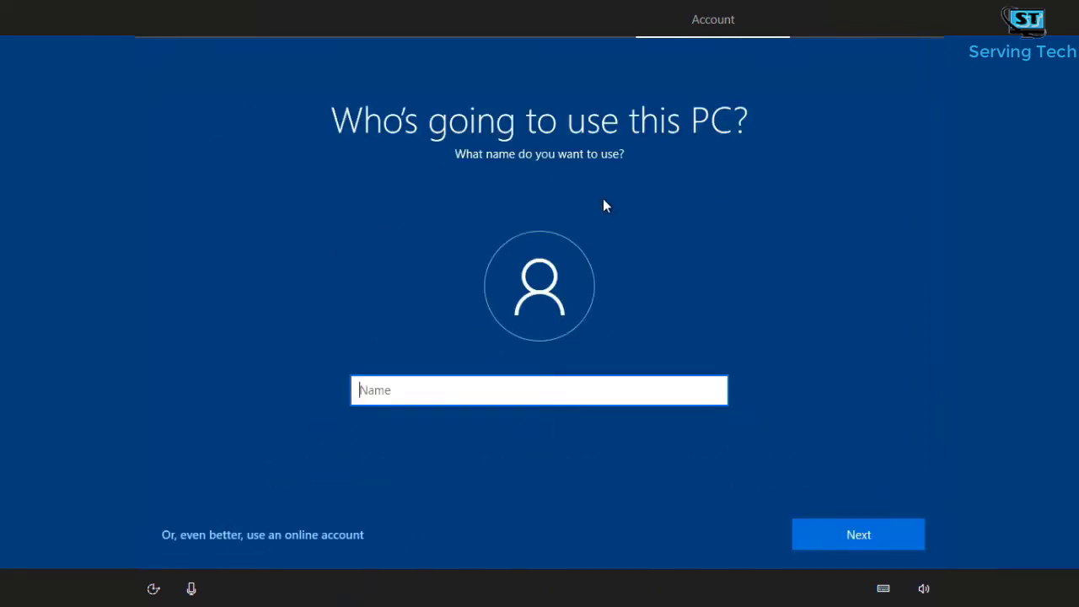
# Step: Enter the local account name, then type the account password and retype it to confirm
pyautogui.write('Serving Tech')
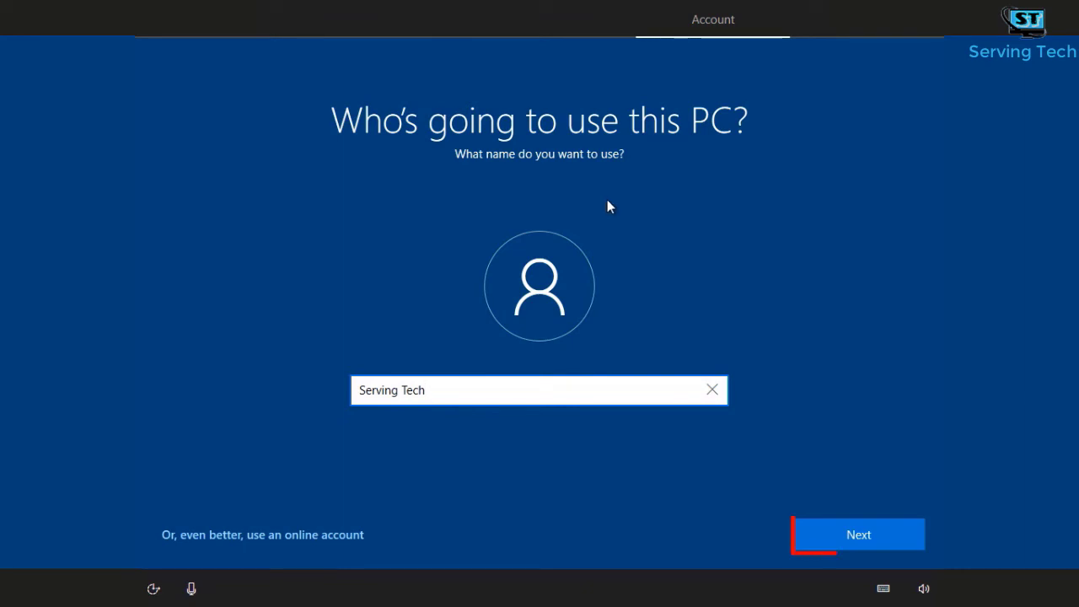
pyautogui.click(852, 534)
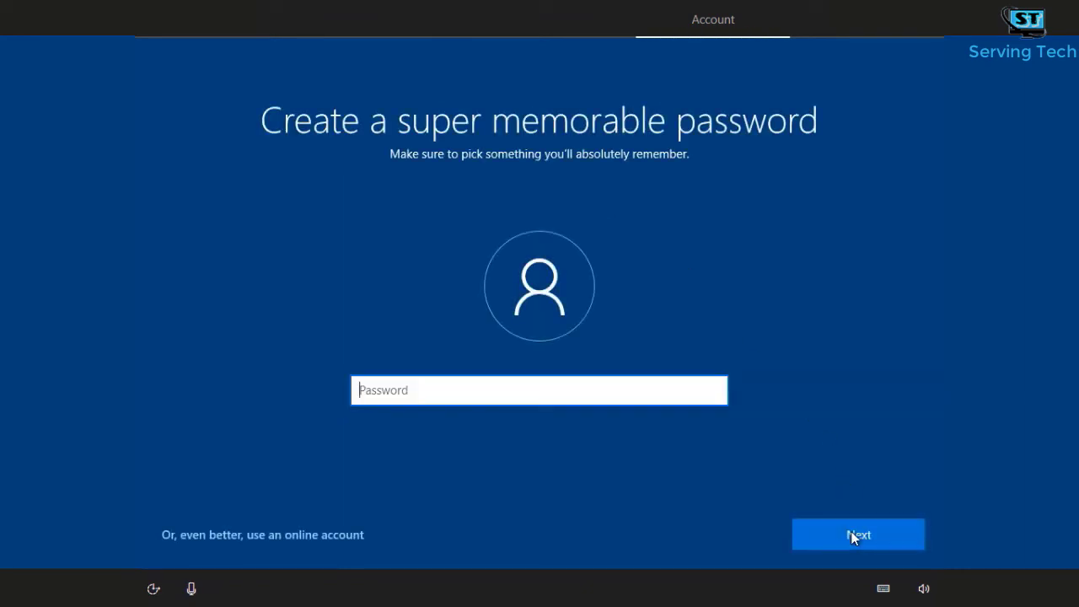
pyautogui.write('1234')
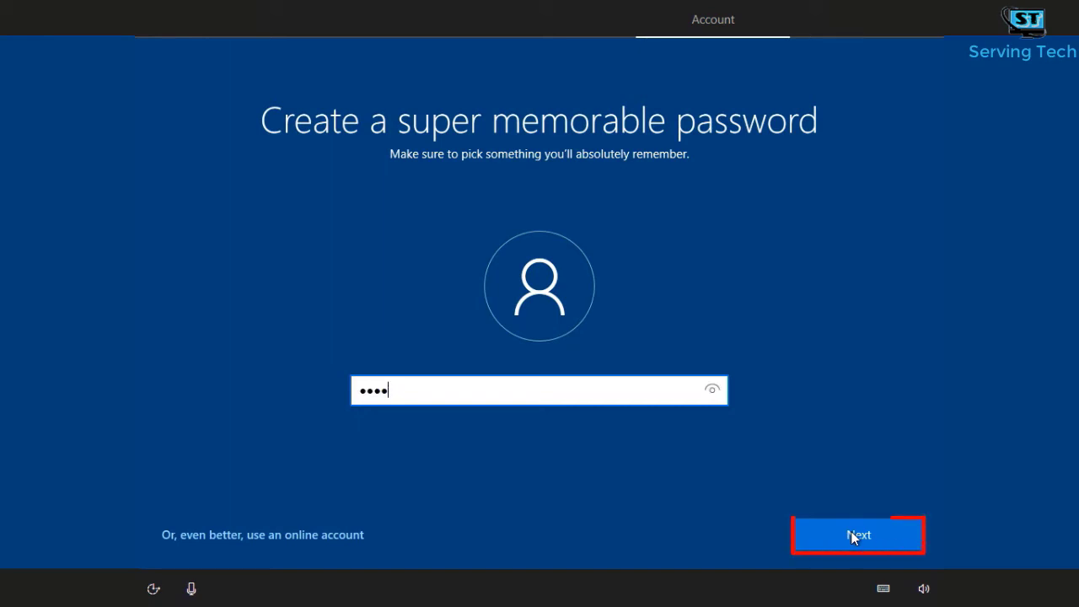
pyautogui.click(852, 534)
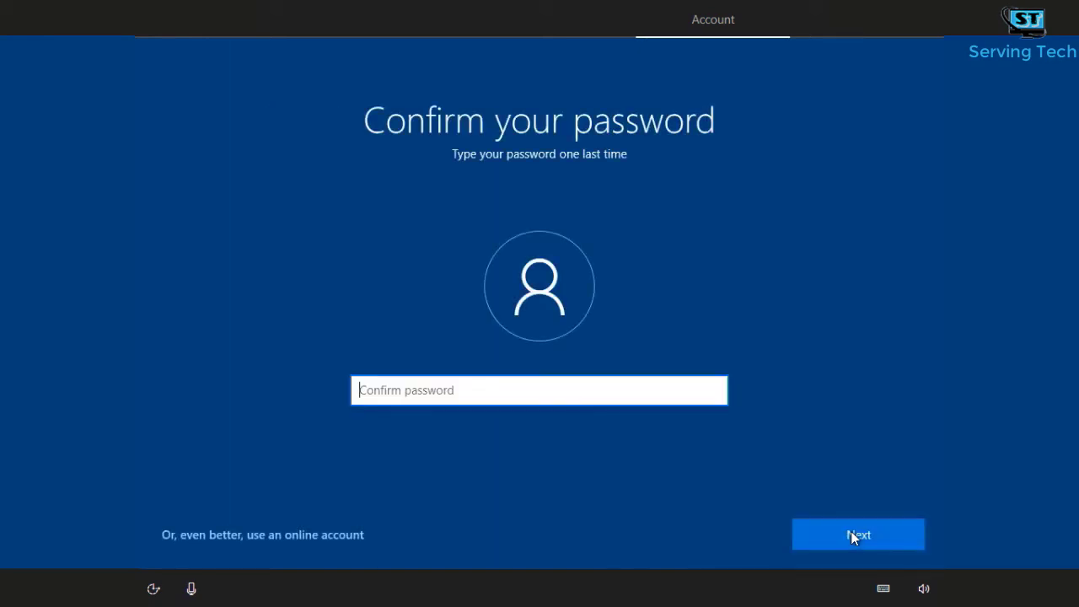
pyautogui.write('1234')
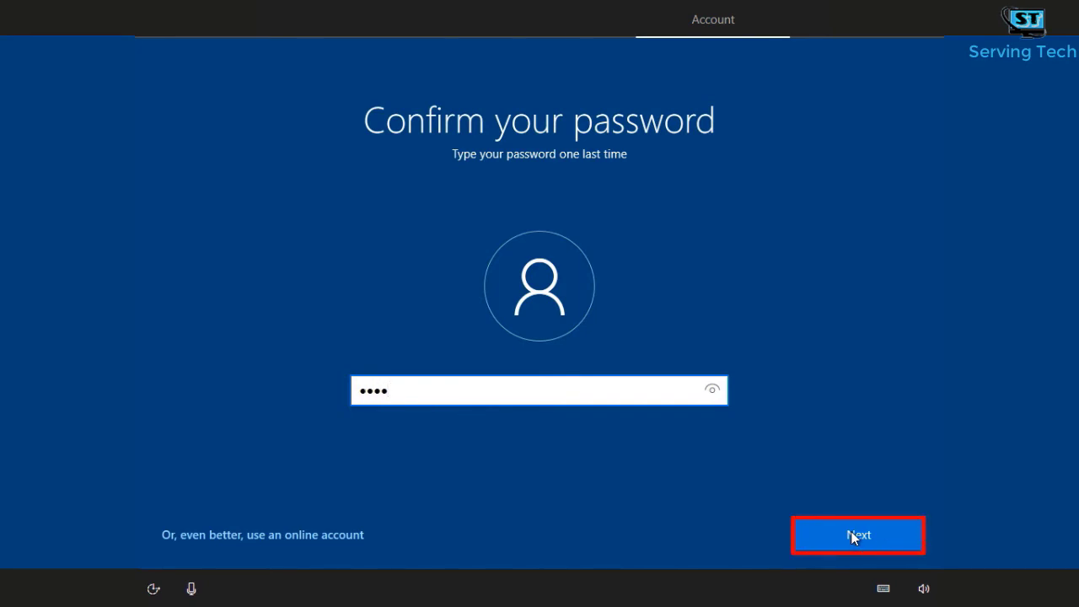
pyautogui.click(851, 535)
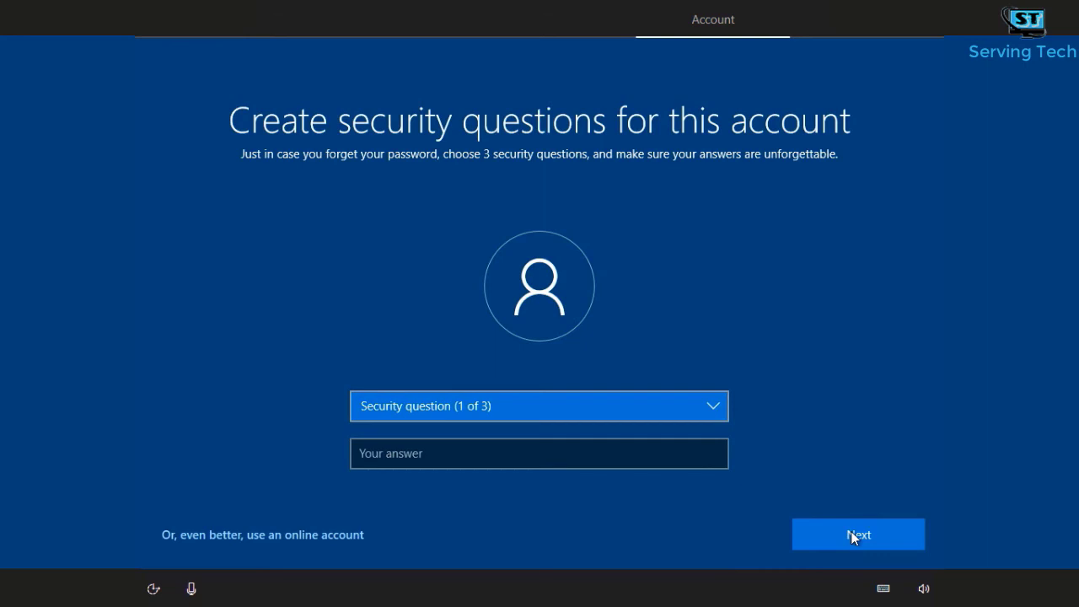
# Step: Choose the first pet's name question and enter its answer
pyautogui.click(649, 406)
pyautogui.click(590, 426)
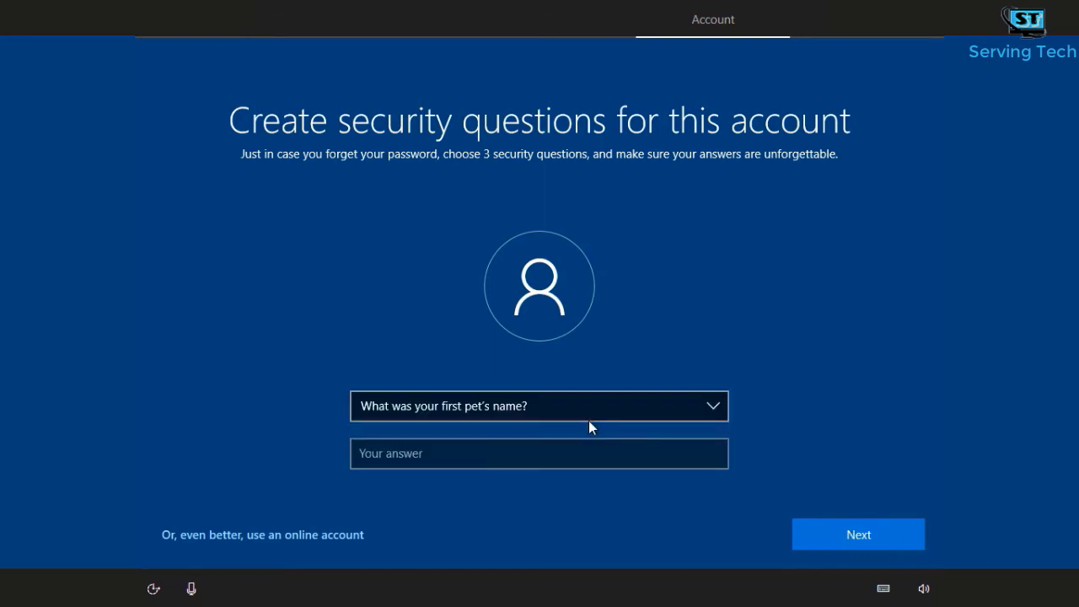
pyautogui.click(581, 456)
pyautogui.write('nothing')
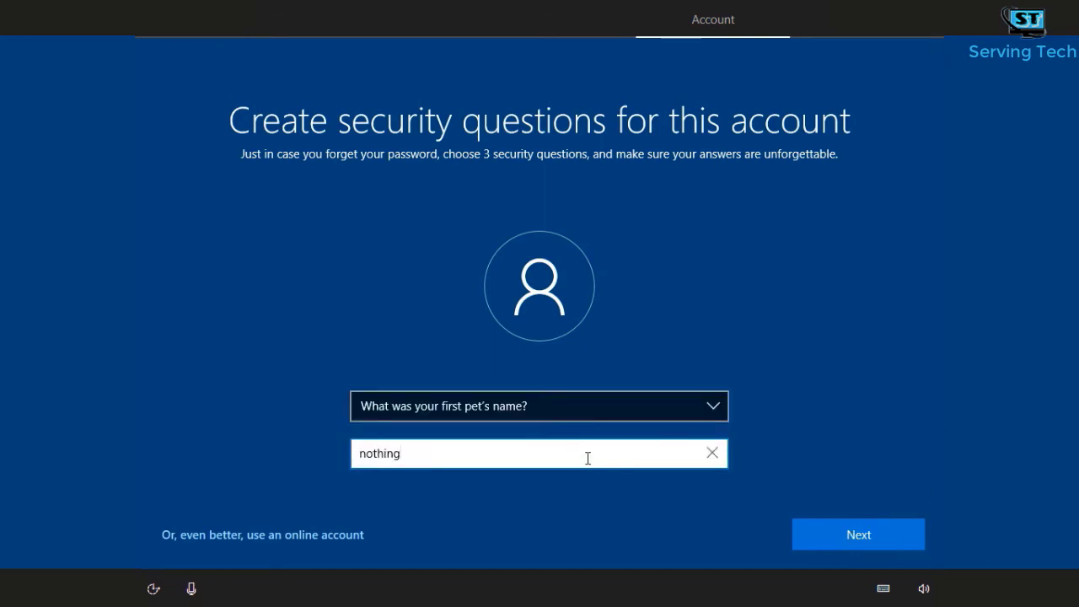
pyautogui.press('Return')
# Step: Choose the birth city question and enter its answer
pyautogui.click(485, 407)
pyautogui.click(485, 430)
pyautogui.click(485, 449)
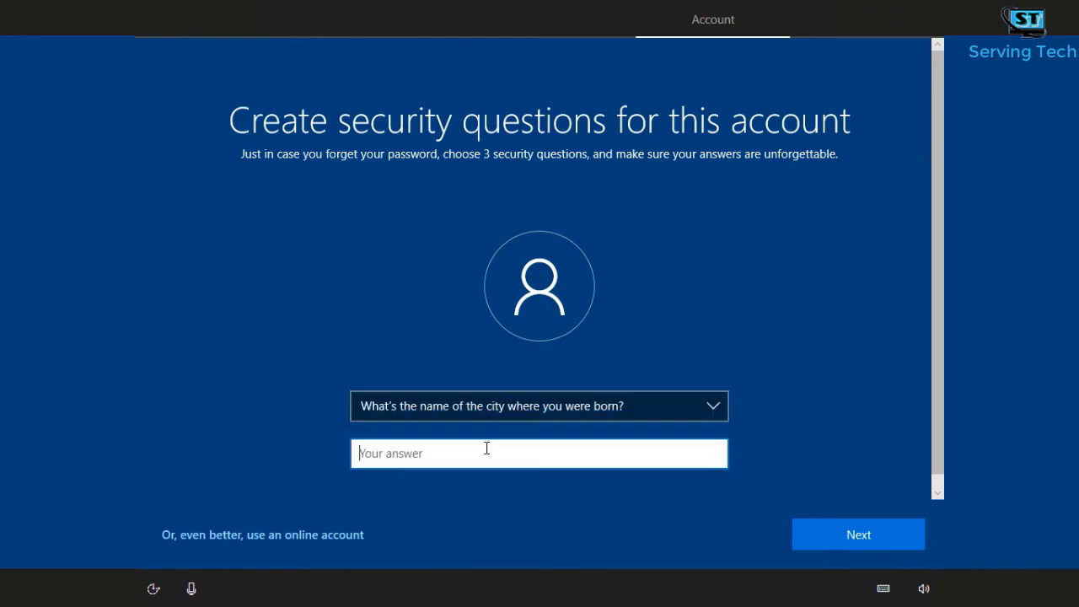
pyautogui.write('nowhere')
pyautogui.press('Return')
# Step: Choose the first school question, enter its answer, and submit the security questions
pyautogui.click(582, 407)
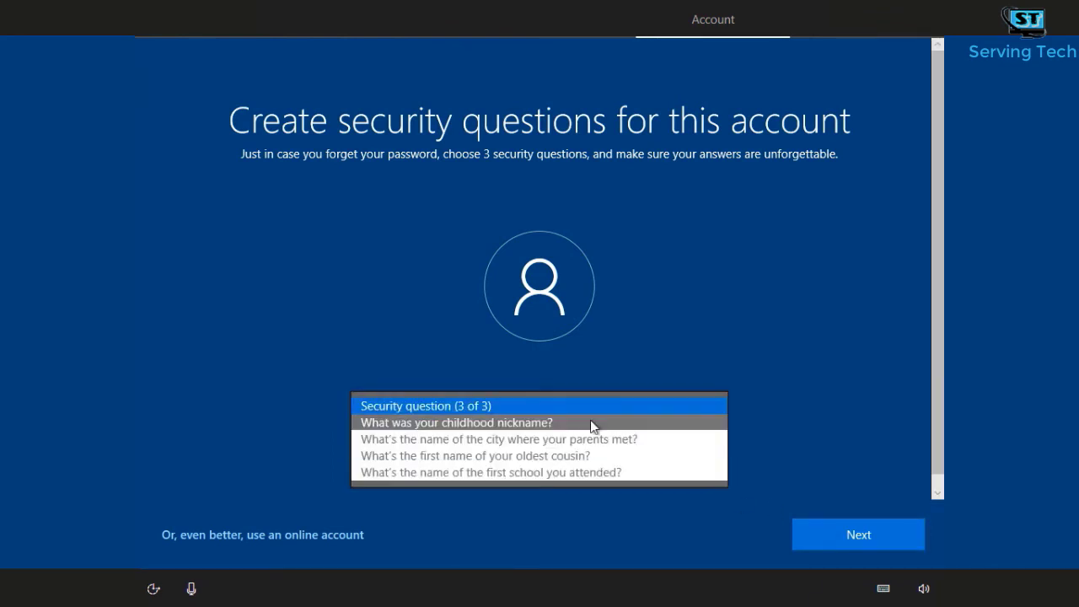
pyautogui.click(590, 472)
pyautogui.click(553, 455)
pyautogui.write('nothing')
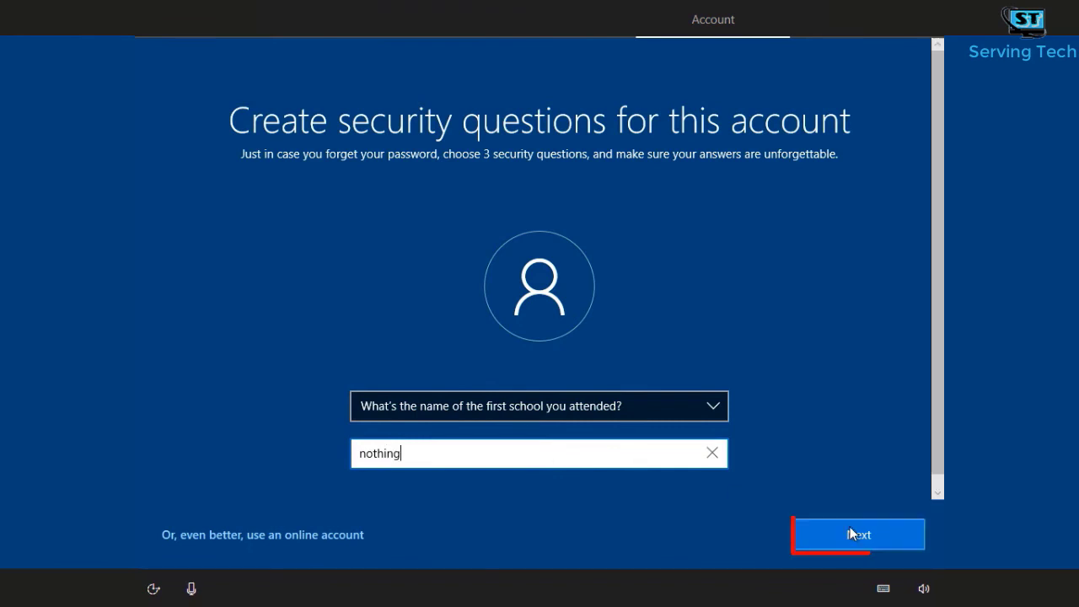
pyautogui.click(854, 528)
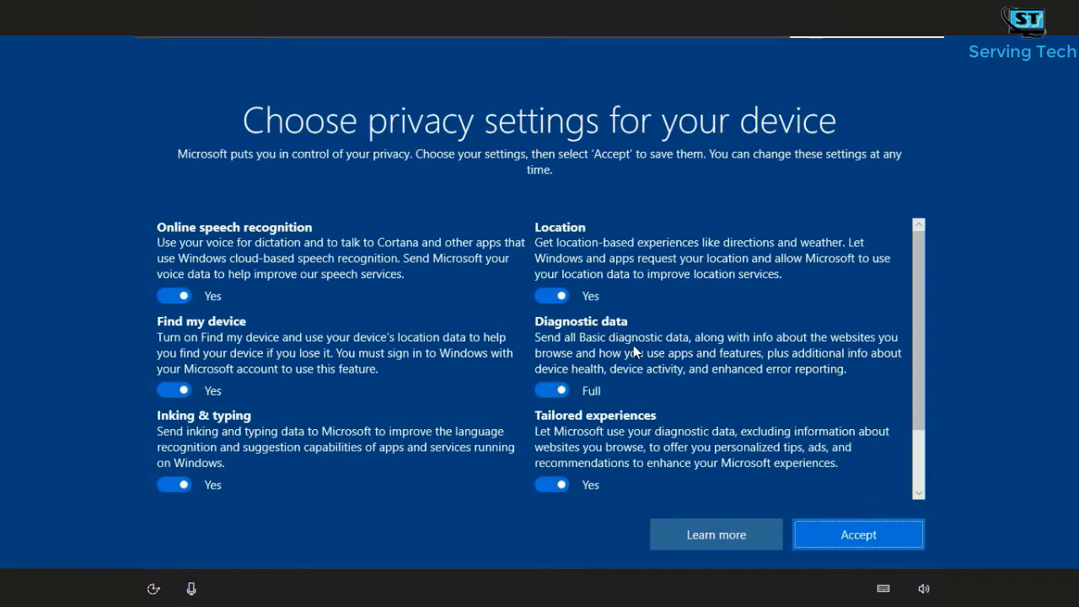
# Step: Switch Advertising ID off, accept the privacy settings, decline activity history, and accept Cortana's personal-information access
pyautogui.scroll(-2, 650, 344)
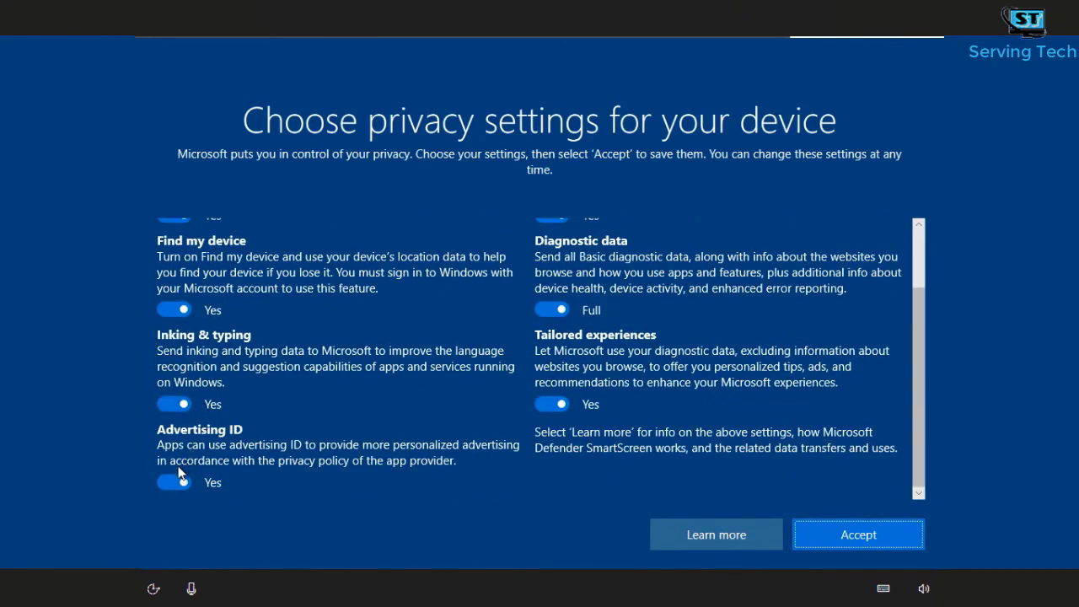
pyautogui.click(173, 479)
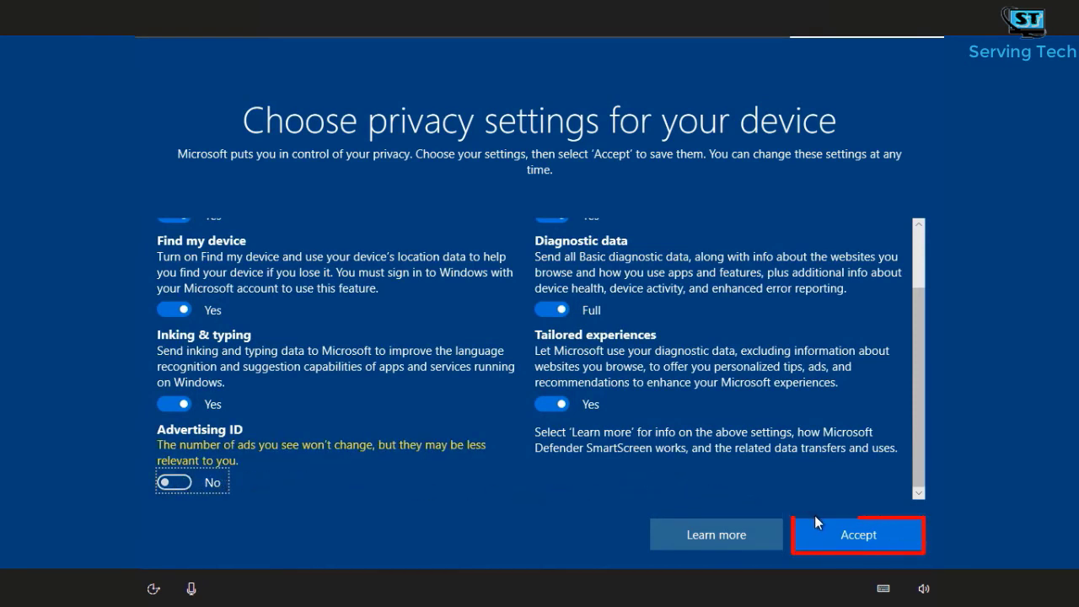
pyautogui.click(830, 532)
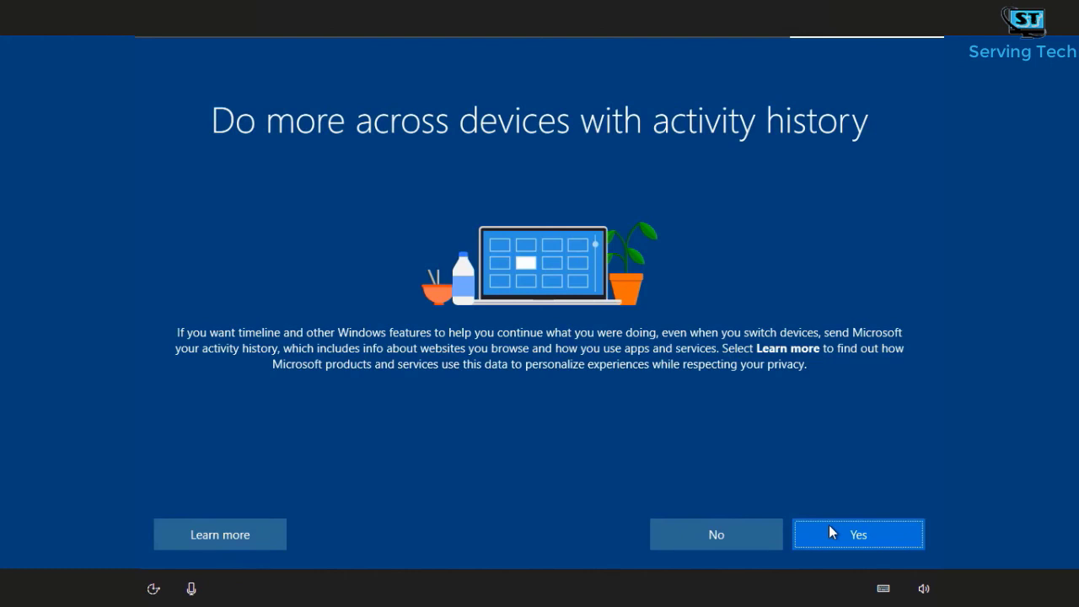
pyautogui.click(738, 534)
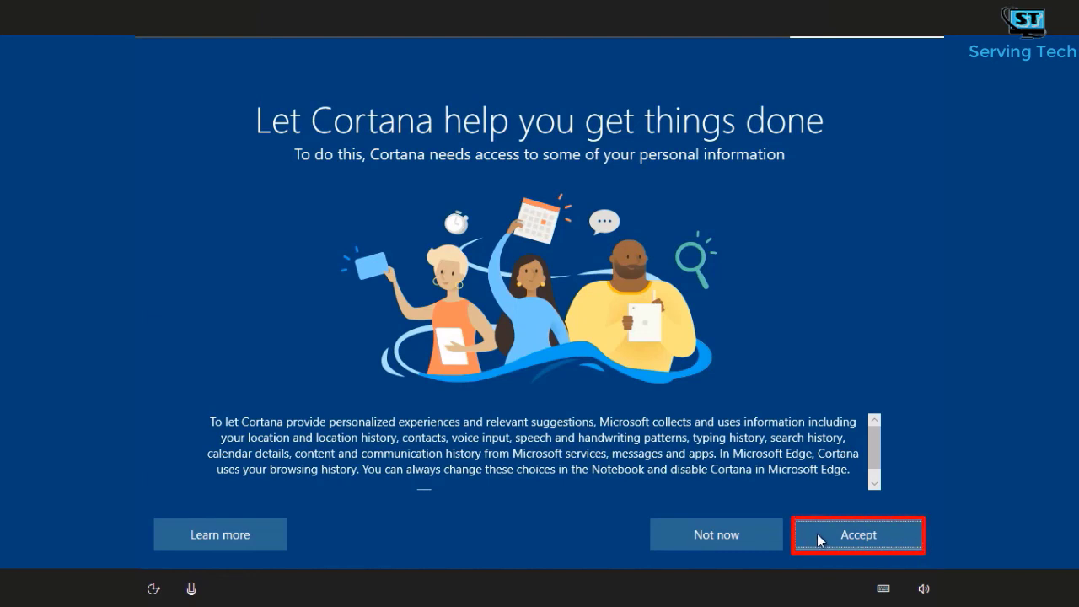
pyautogui.click(821, 536)
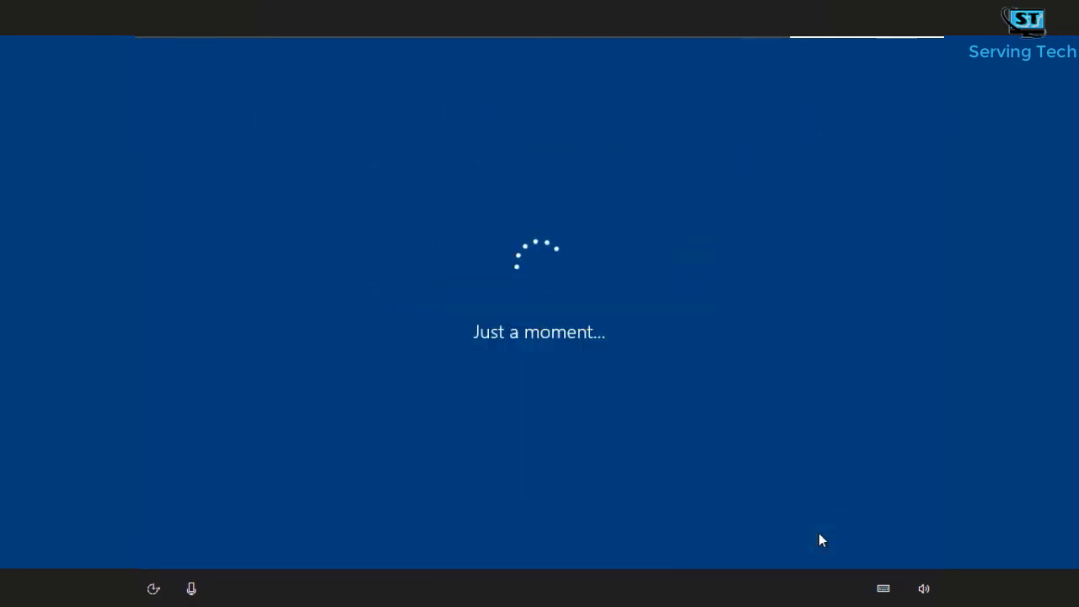